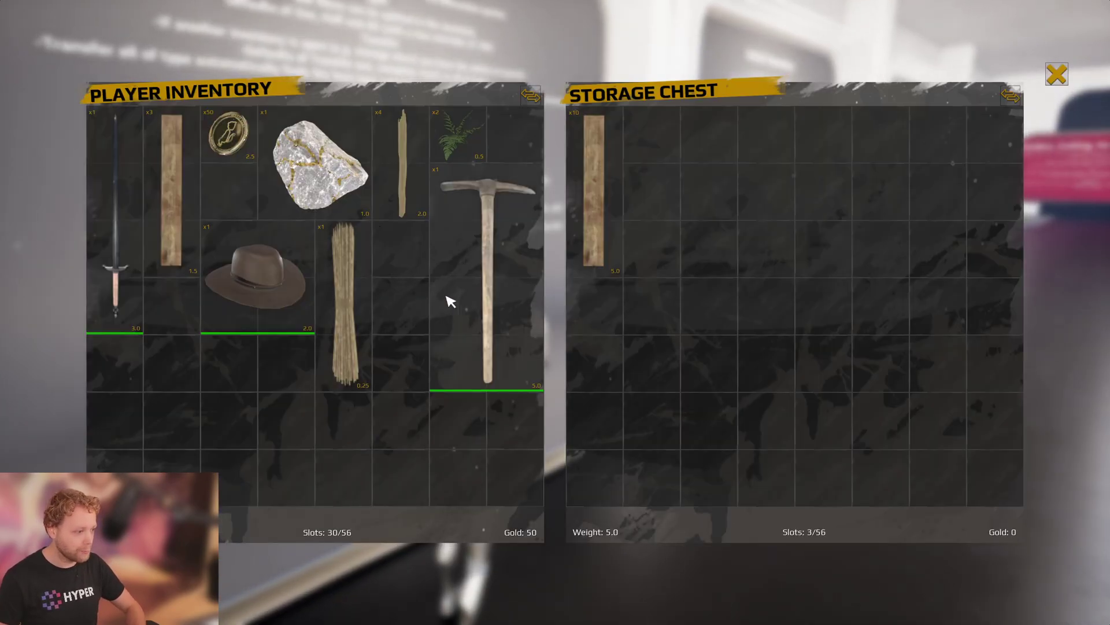
- Move the pickaxe, thatch bundle, cowboy hat and gold ore into the Storage Chest grid
left_click_drag(446, 302, 686, 226)
left_click_drag(367, 292, 781, 201)
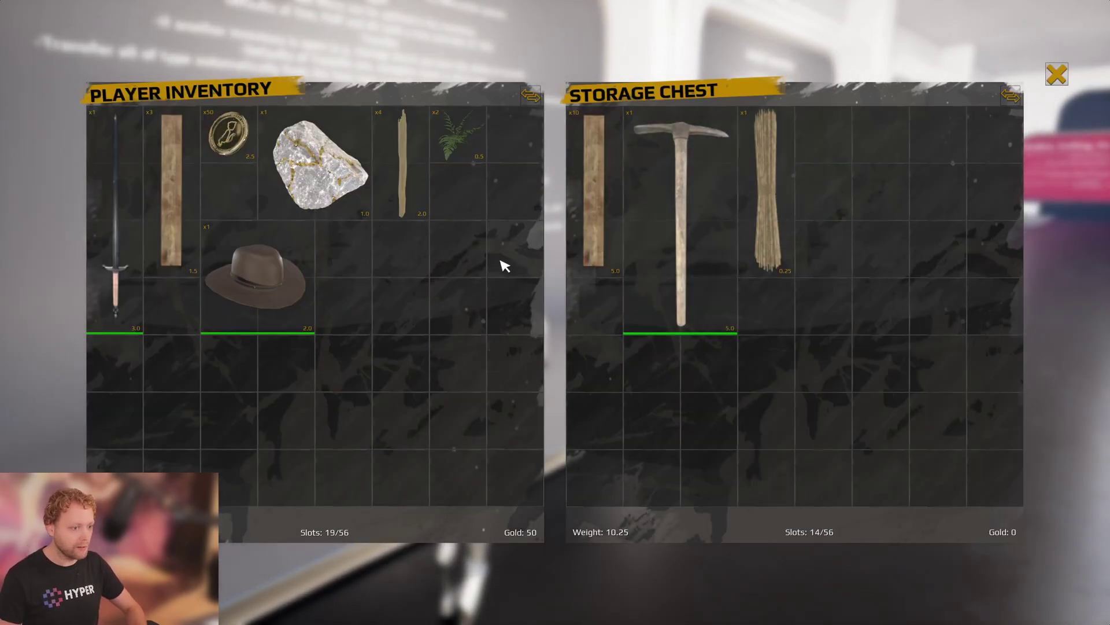
left_click_drag(258, 274, 851, 220)
mouse_move(321, 166)
left_mouse_down()
mouse_move(922, 321)
mouse_move(963, 434)
left_mouse_up()
- Split the wooden plank stack, place the pieces side by side, and close the inventories
left_click_drag(178, 226, 337, 345)
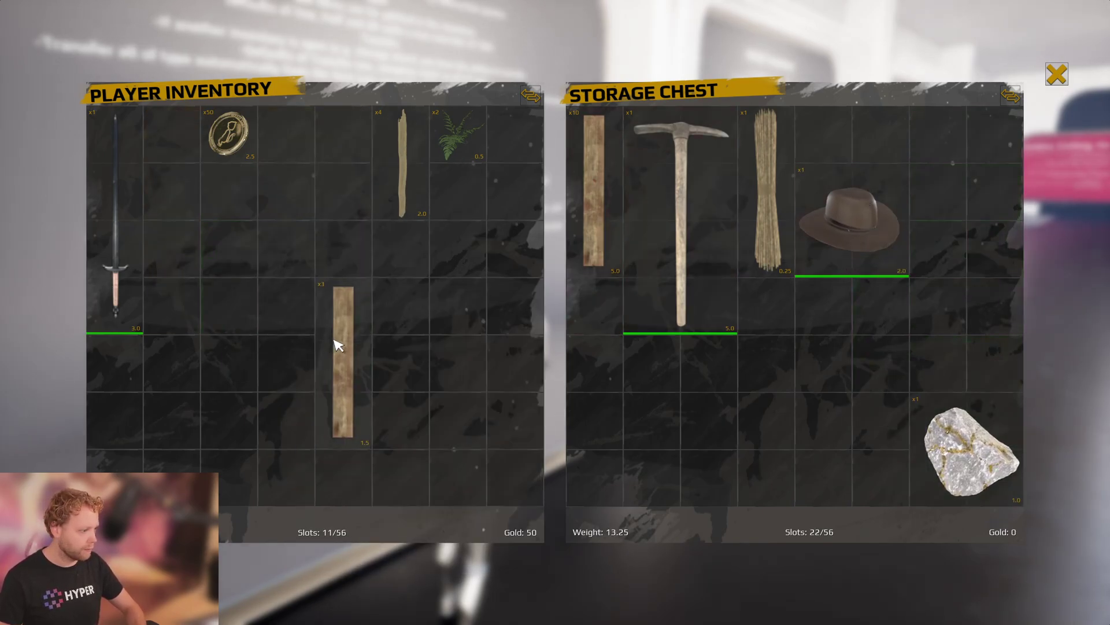
right_click(356, 360)
right_click(358, 362)
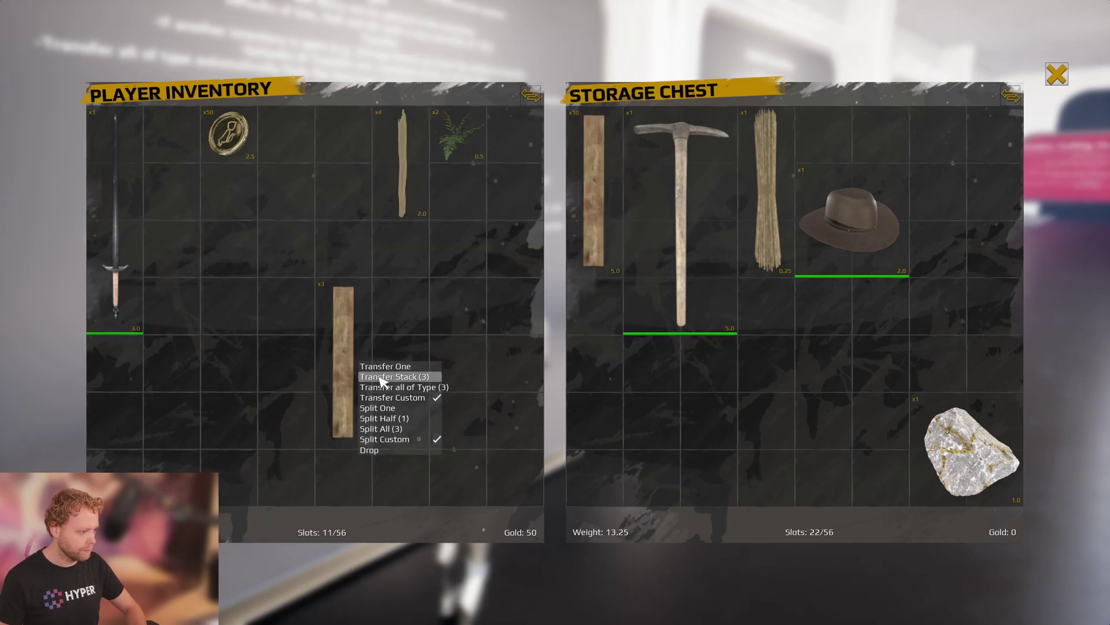
left_click(386, 418)
mouse_move(171, 191)
left_mouse_down()
mouse_move(278, 356)
mouse_move(333, 369)
left_mouse_up()
key("Tab")
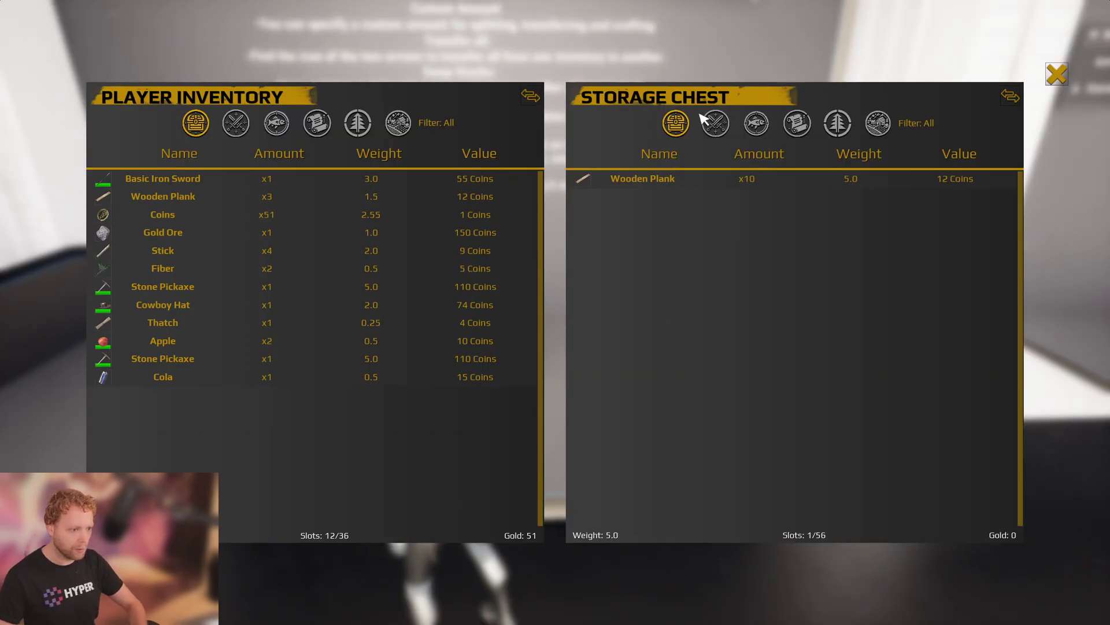
- Transfer all items to the chest and back, and try the Equipment and Quest filters
left_click(531, 97)
left_click(1009, 98)
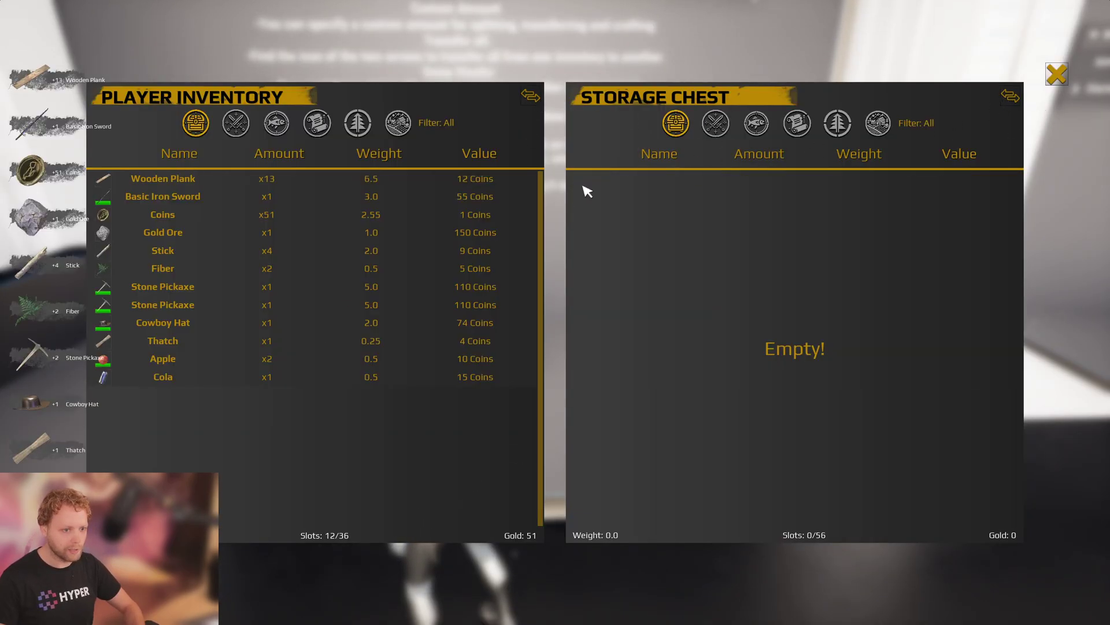
left_click(236, 123)
left_click(289, 124)
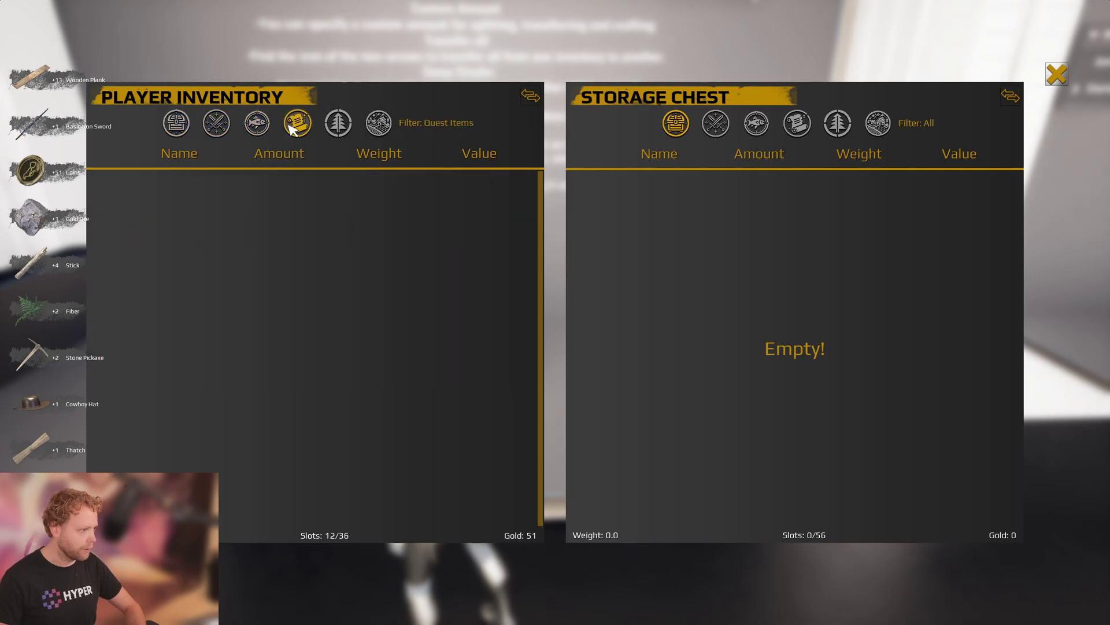
- With the All filter restored, move the Coins and both Stone Pickaxes into the chest
left_click(176, 124)
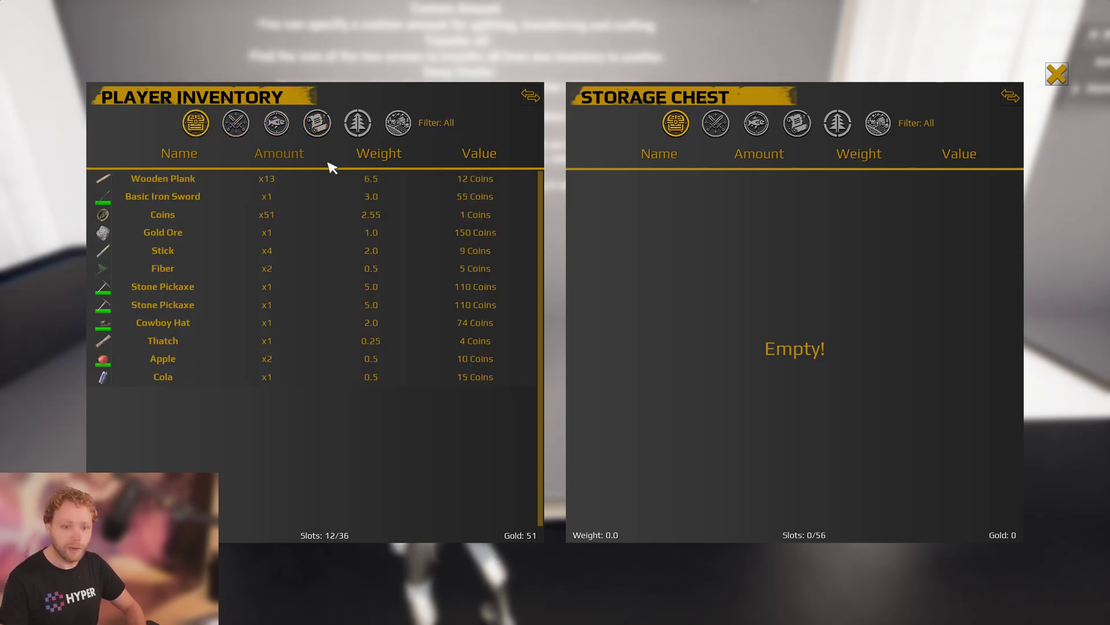
left_click_drag(199, 217, 716, 287)
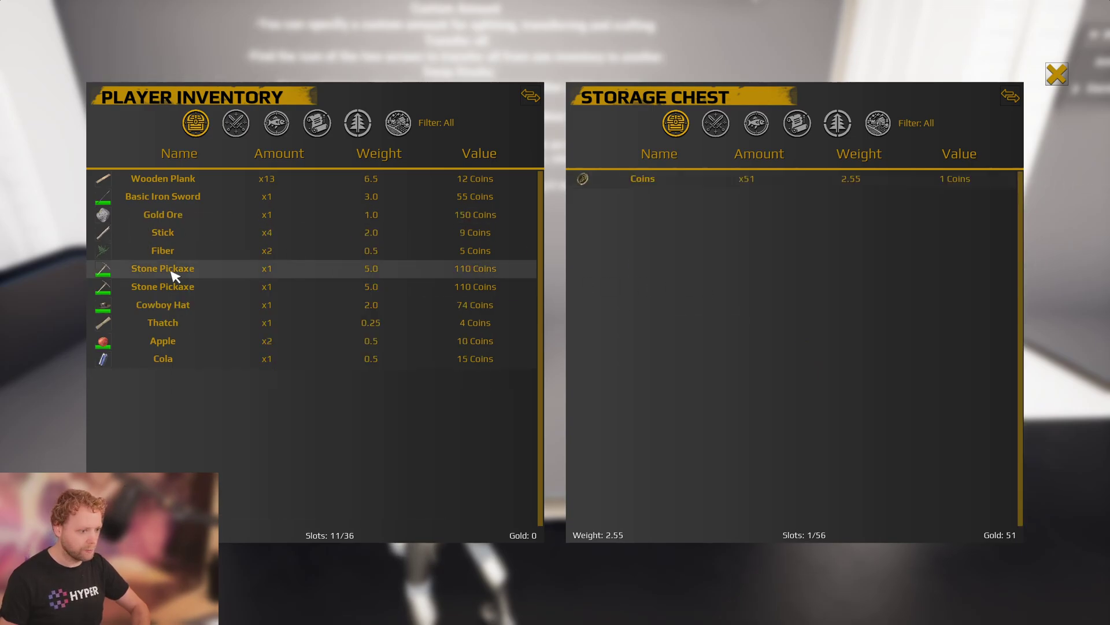
left_click_drag(174, 268, 780, 293)
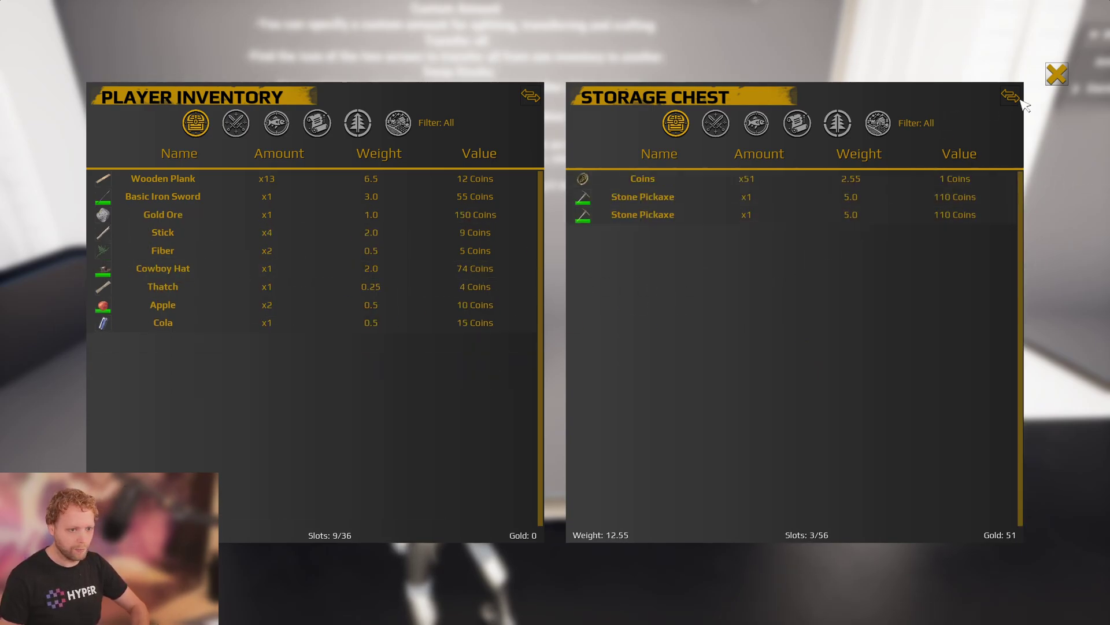
- Take all chest items back, close the inventories and run onto the item platform
left_click(1012, 96)
left_click(1057, 75)
key("w")
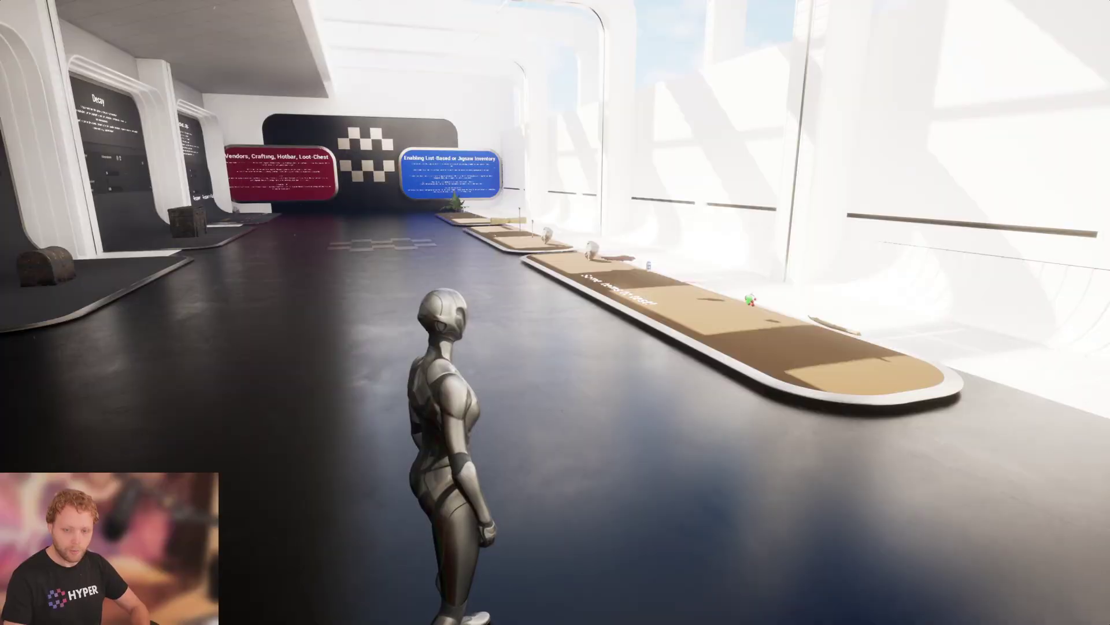
key("w")
key("f")
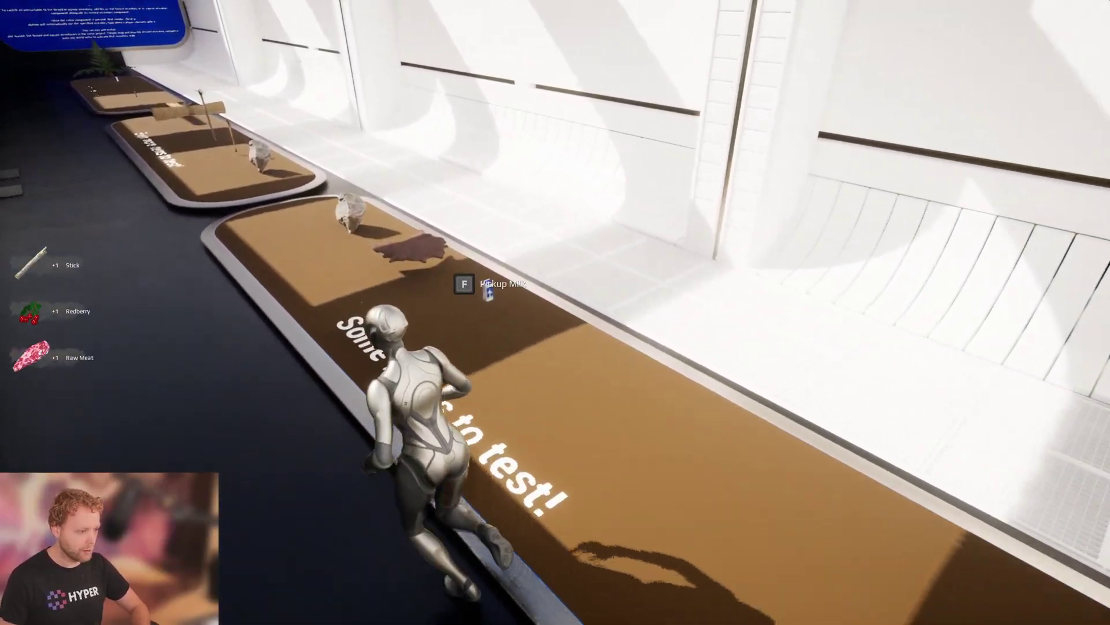
key("f")
key("f")
key("f")
key("f")
key("f")
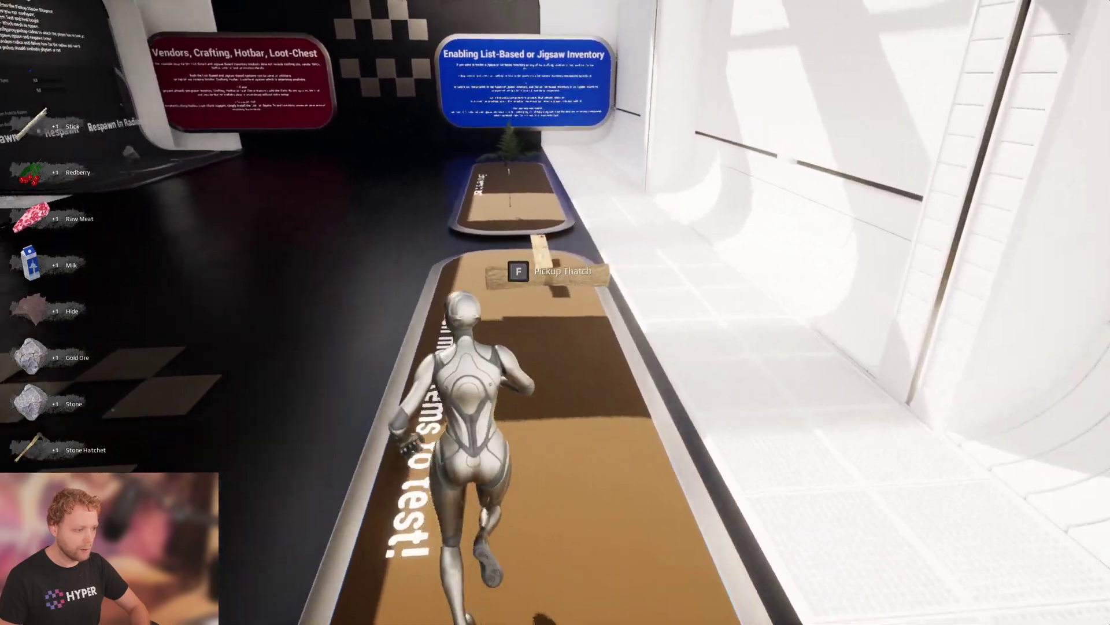
- Check the player inventory and run along the platforms collecting items
key("Tab")
key("Tab")
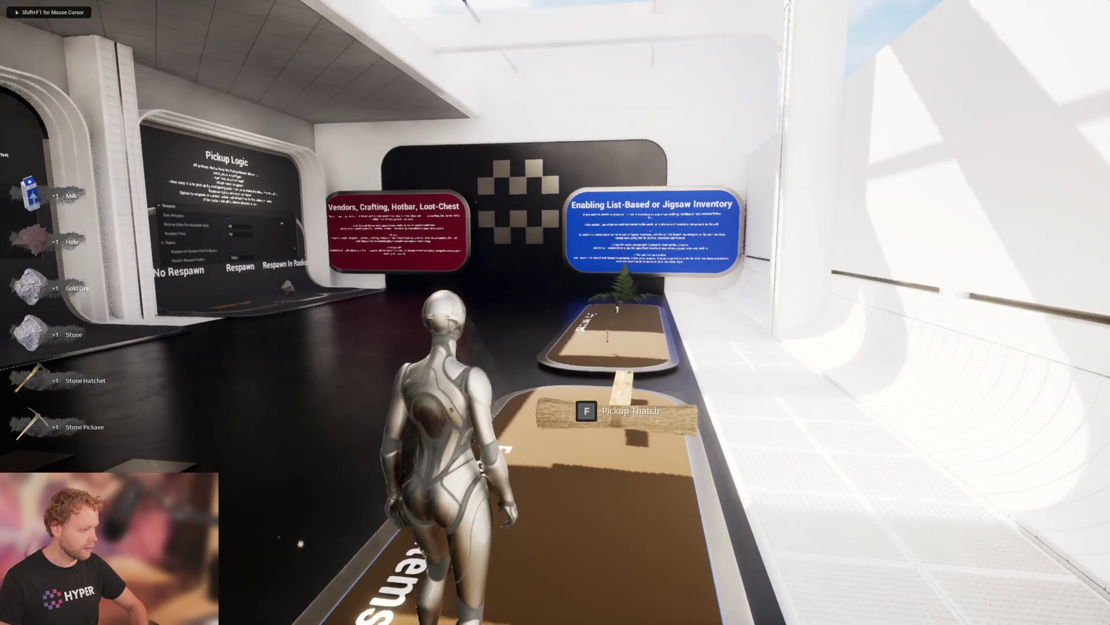
key("f")
key("f")
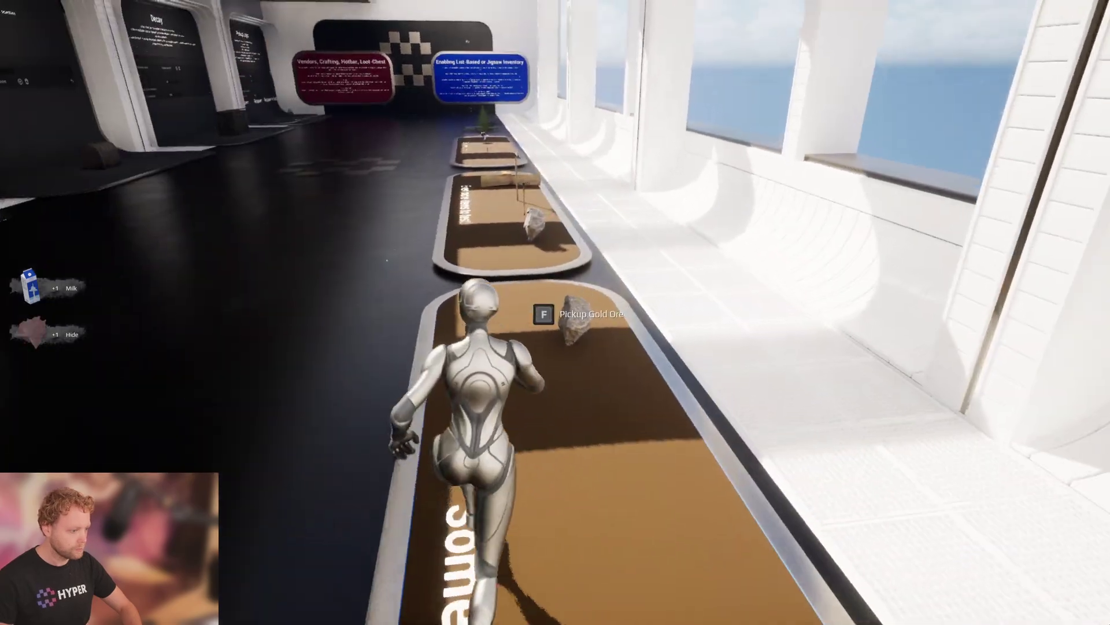
key("f")
key("f")
key("f")
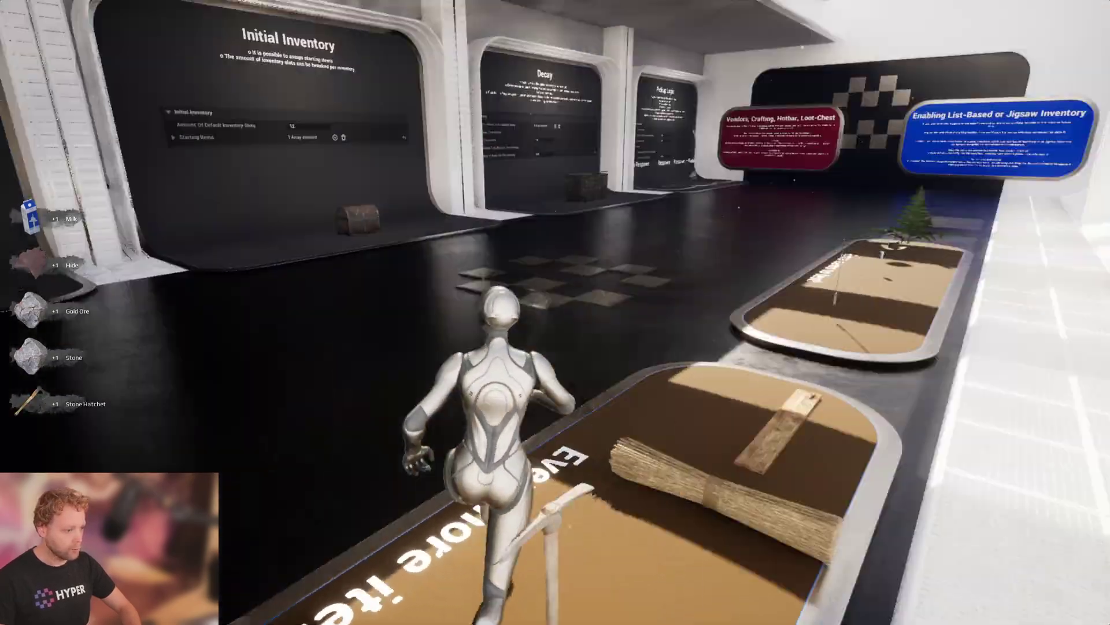
key("f")
key("f")
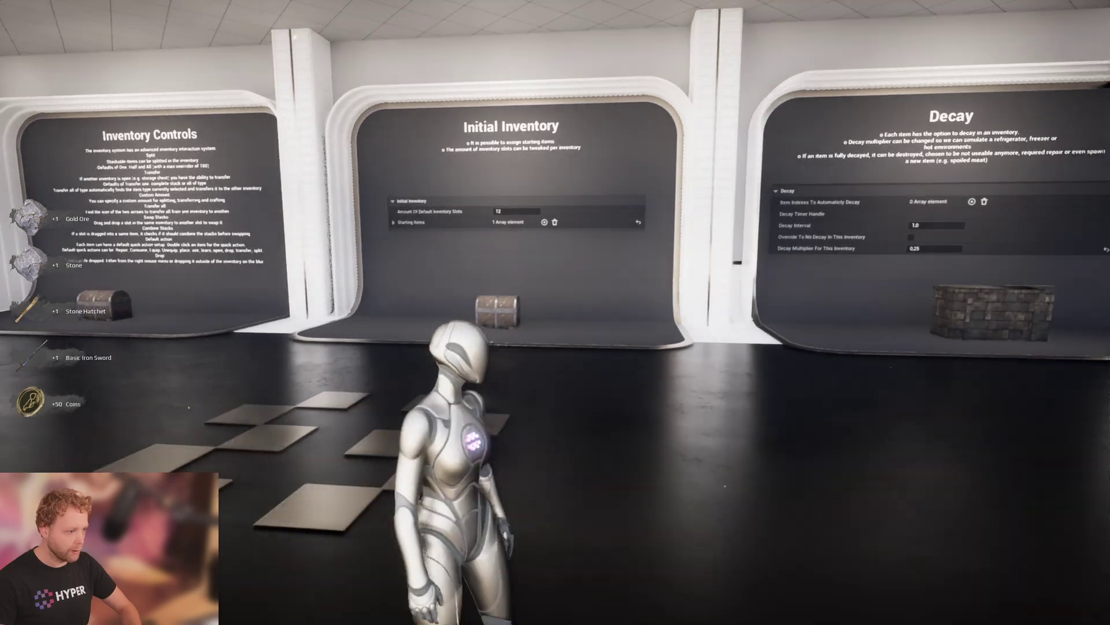
- Open and close the Preserving Bin's storage, then run to the Respawn in Radius exhibit
key("d")
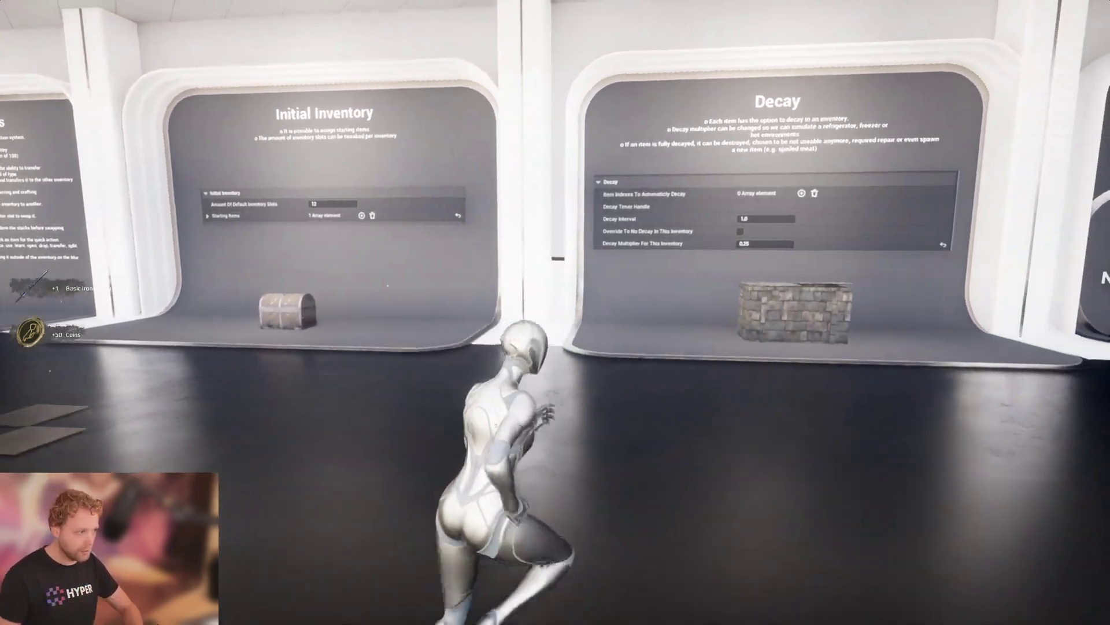
key("f")
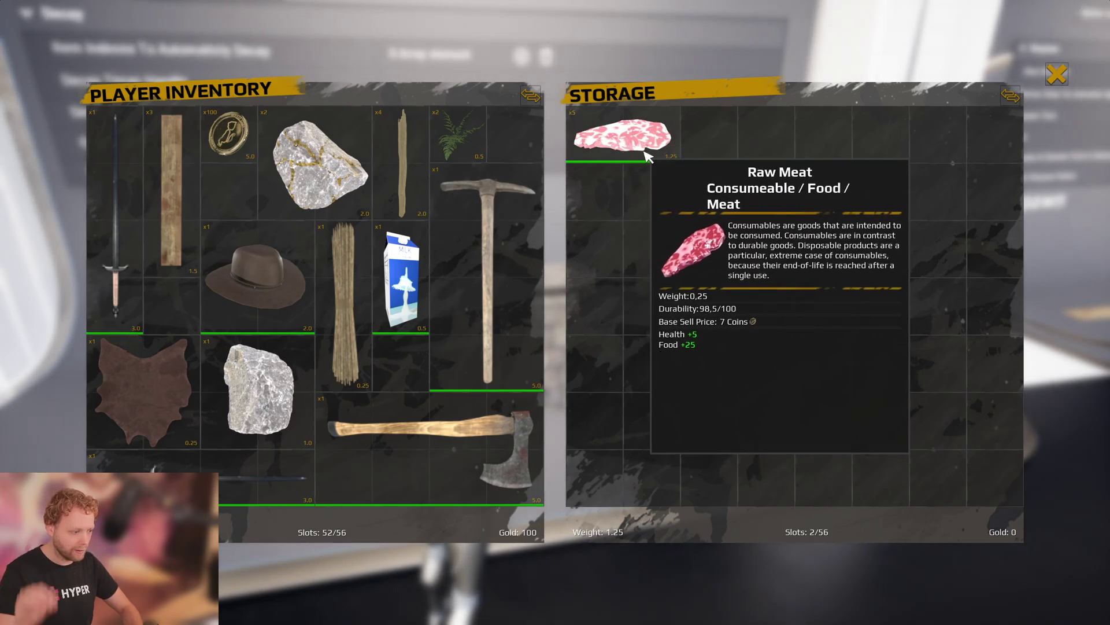
key("Escape")
key("a")
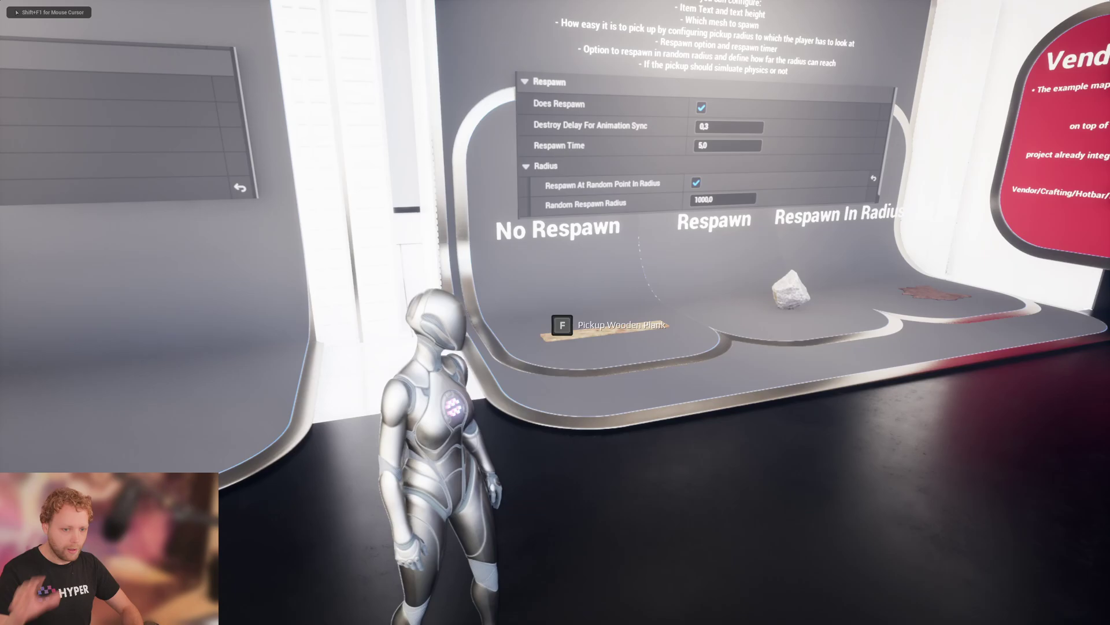
key("d")
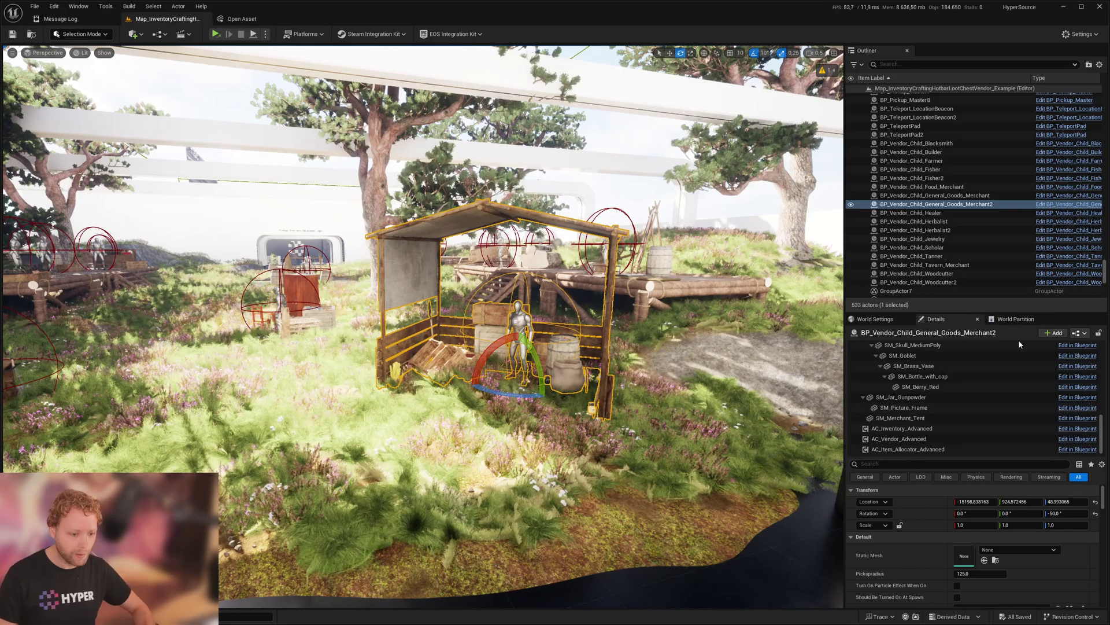
- Add an AC_ListBasedInventory component to the General Goods Merchant stall
left_click(1053, 335)
type("list")
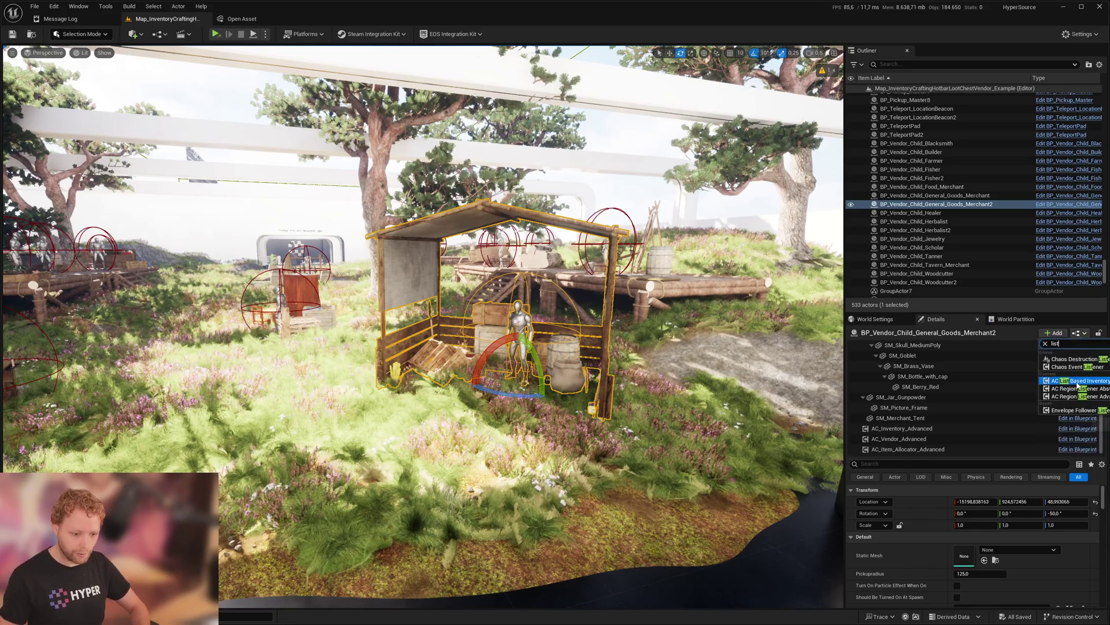
left_click(1078, 382)
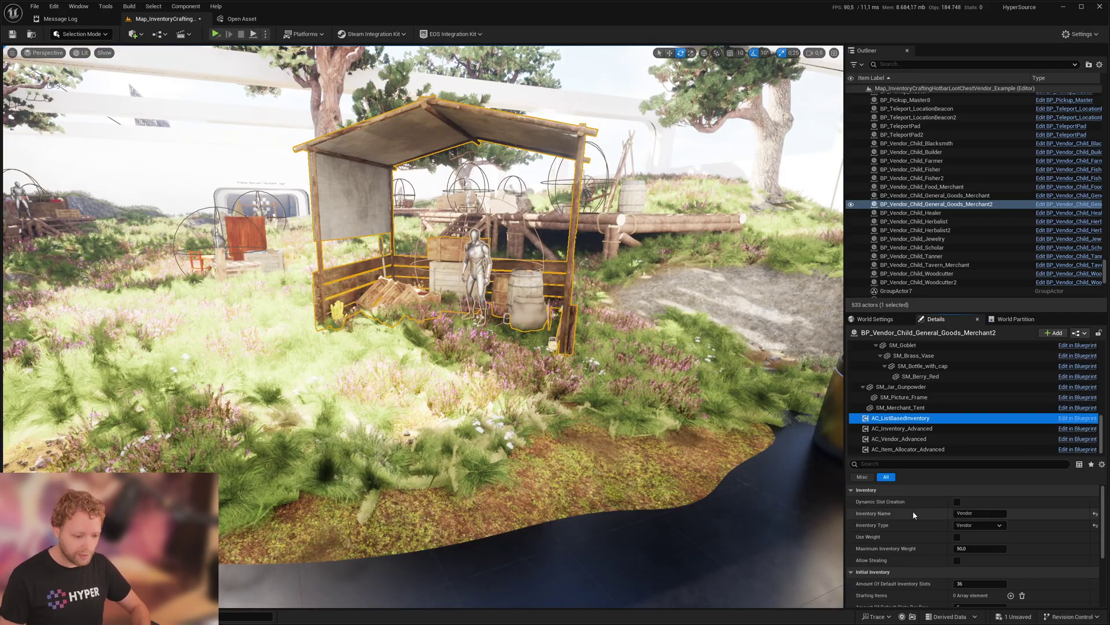
right_click(467, 234)
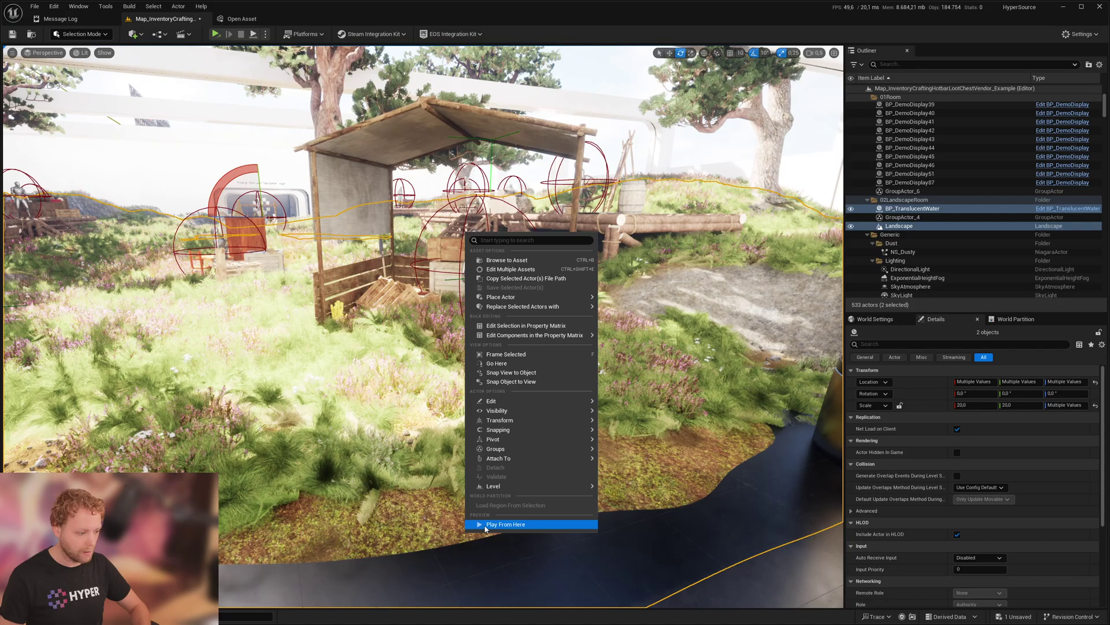
- Play from the stall, open the General Goods Merchant's list-style trade window, then stop playing
left_click(487, 526)
key("alt+p")
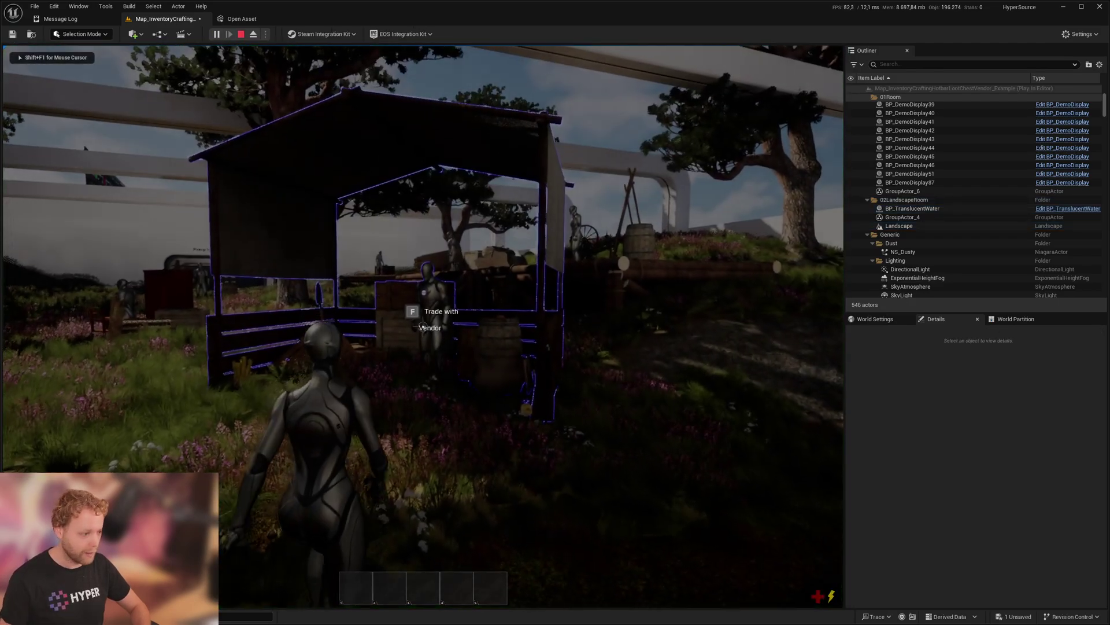
key("e")
scroll(646, 355, "down", 2)
scroll(649, 365, "down", 3)
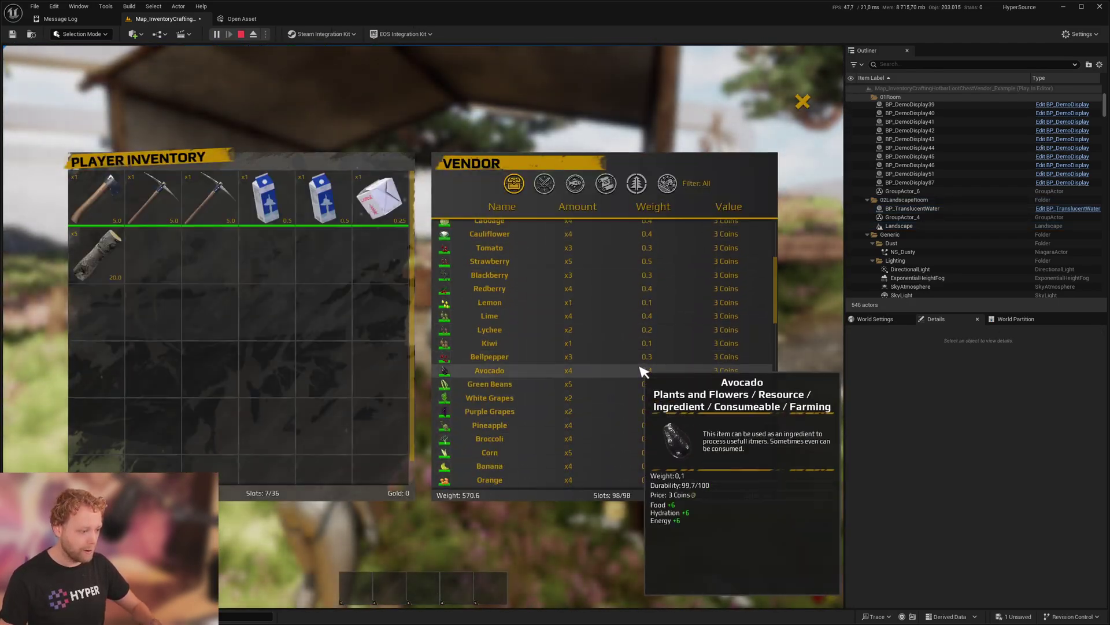
scroll(608, 364, "up", 3)
scroll(573, 346, "up", 2)
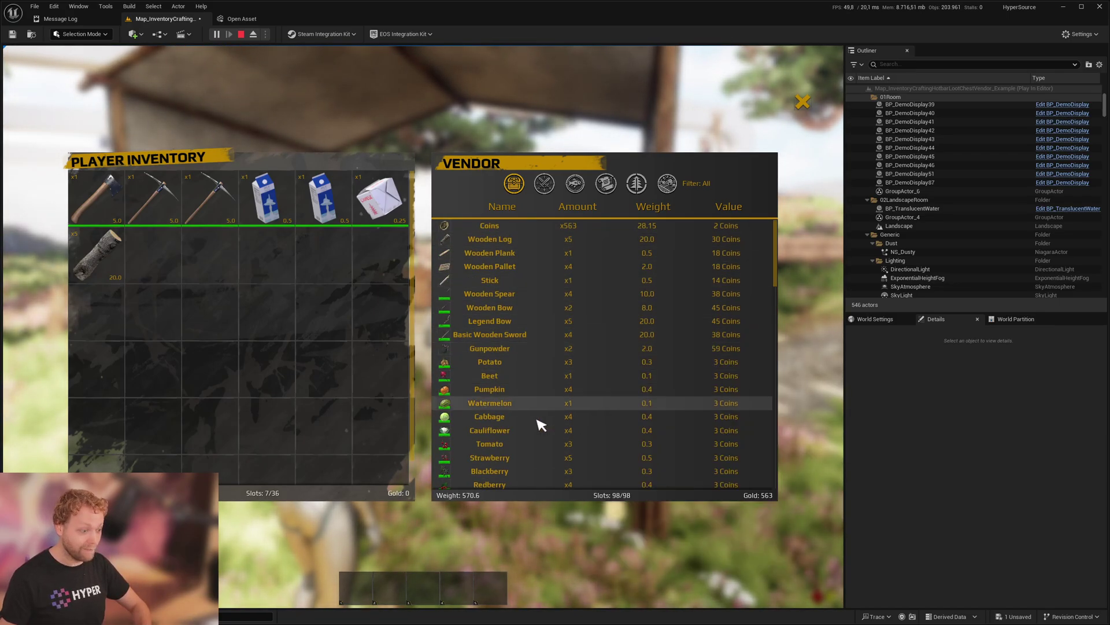
scroll(589, 373, "down", 2)
mouse_move(704, 251)
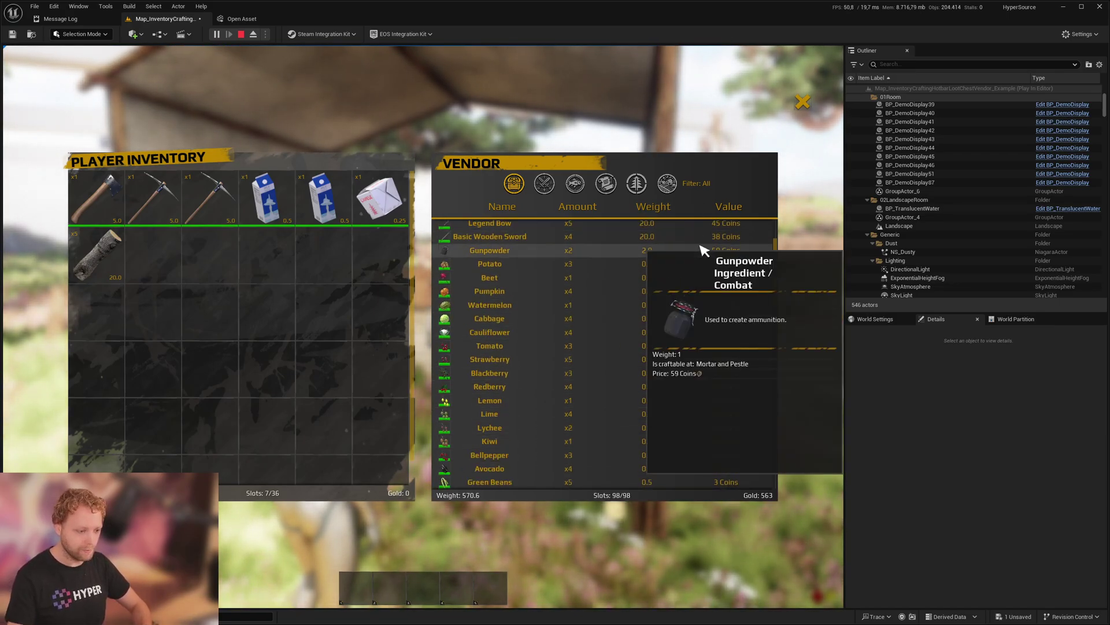
key("Escape")
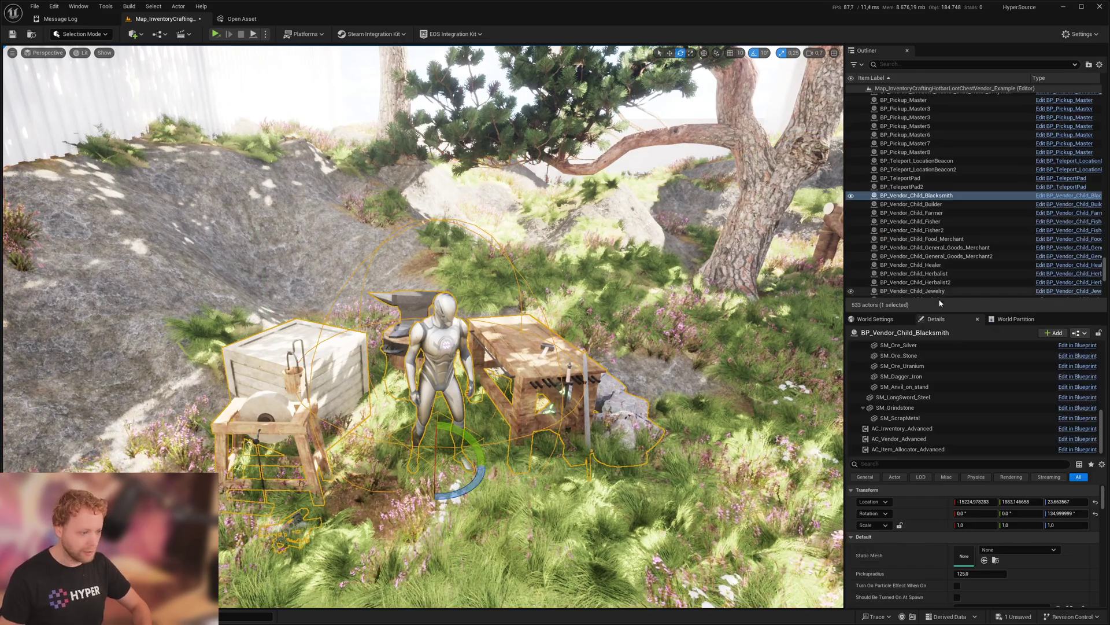
- Add an AC_JigsawInventory_Advanced component to the Blacksmith vendor
left_click(1055, 333)
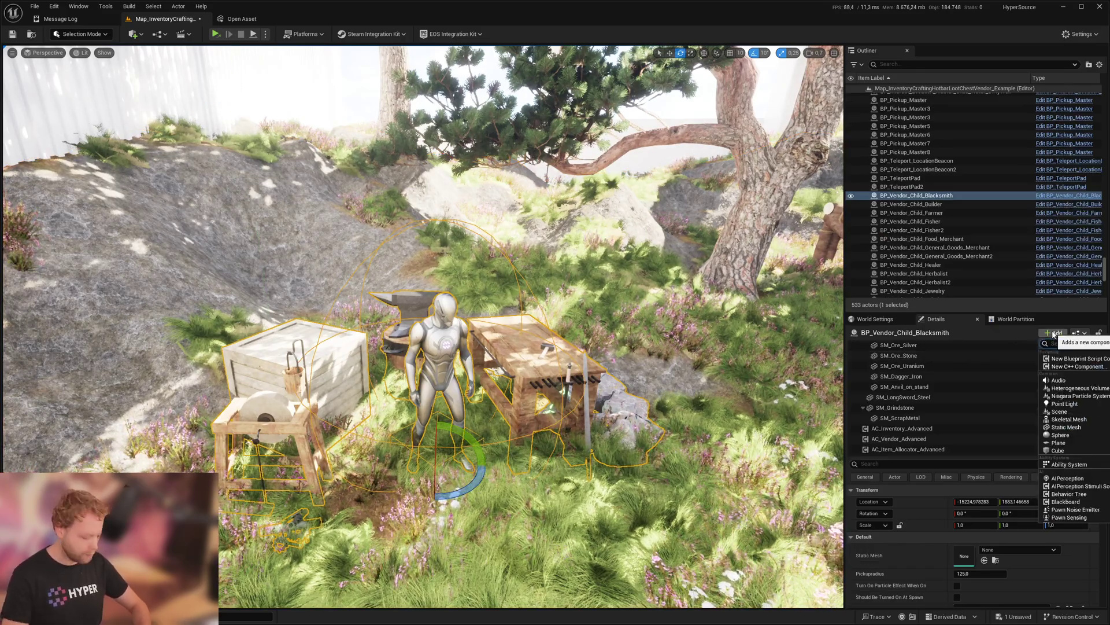
type("jigsaw")
left_click(1062, 363)
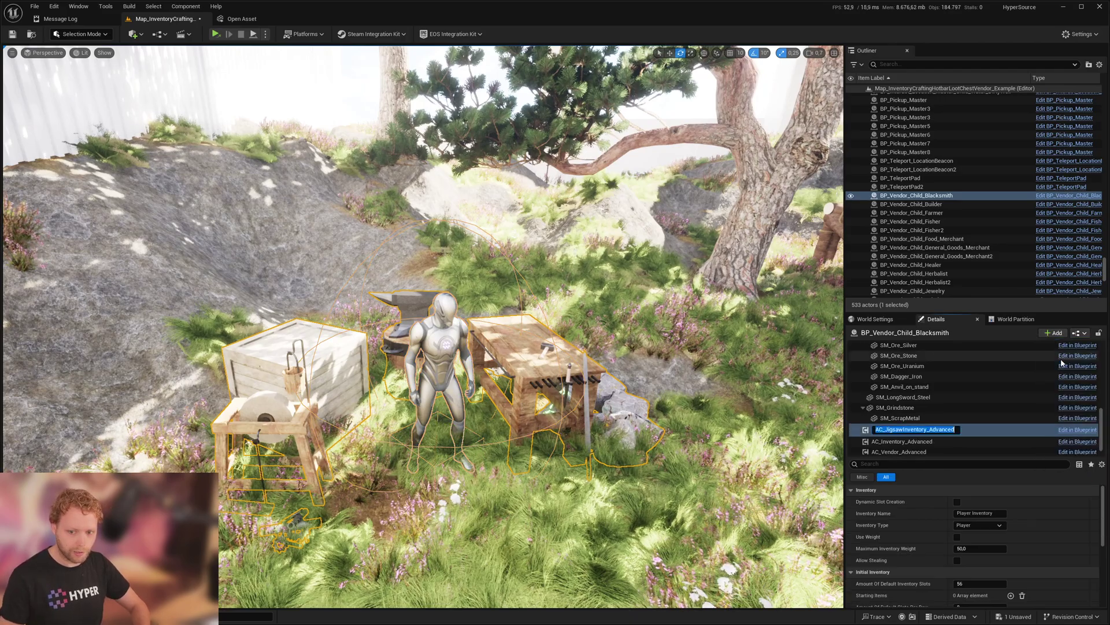
key("Return")
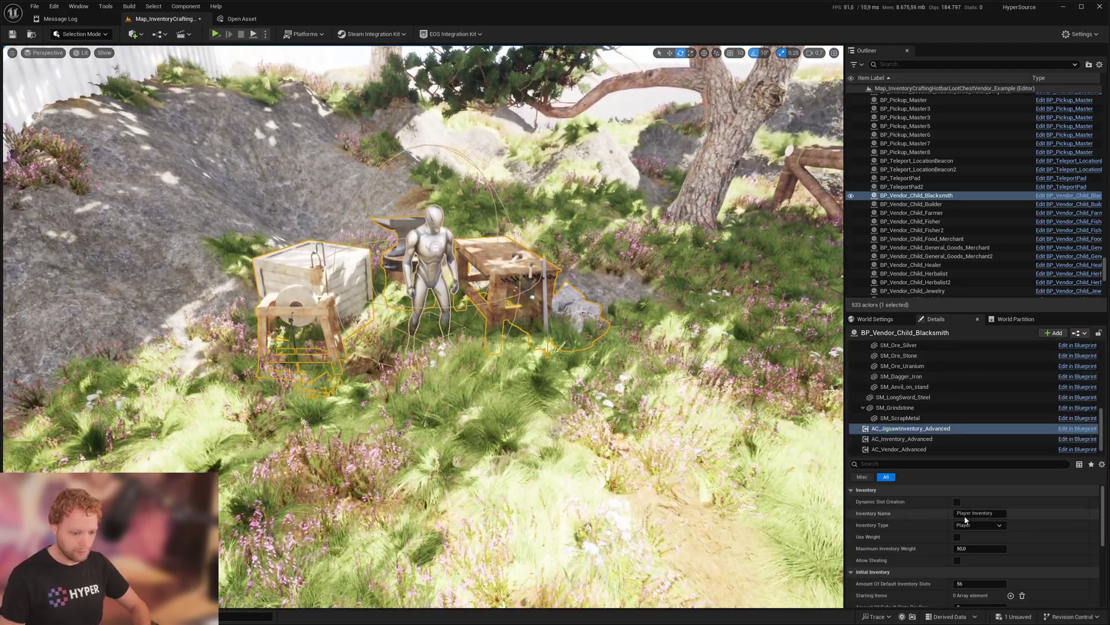
- Set the inventory type to Vendor, name the inventory Vendor, and start playing the level
left_click(975, 524)
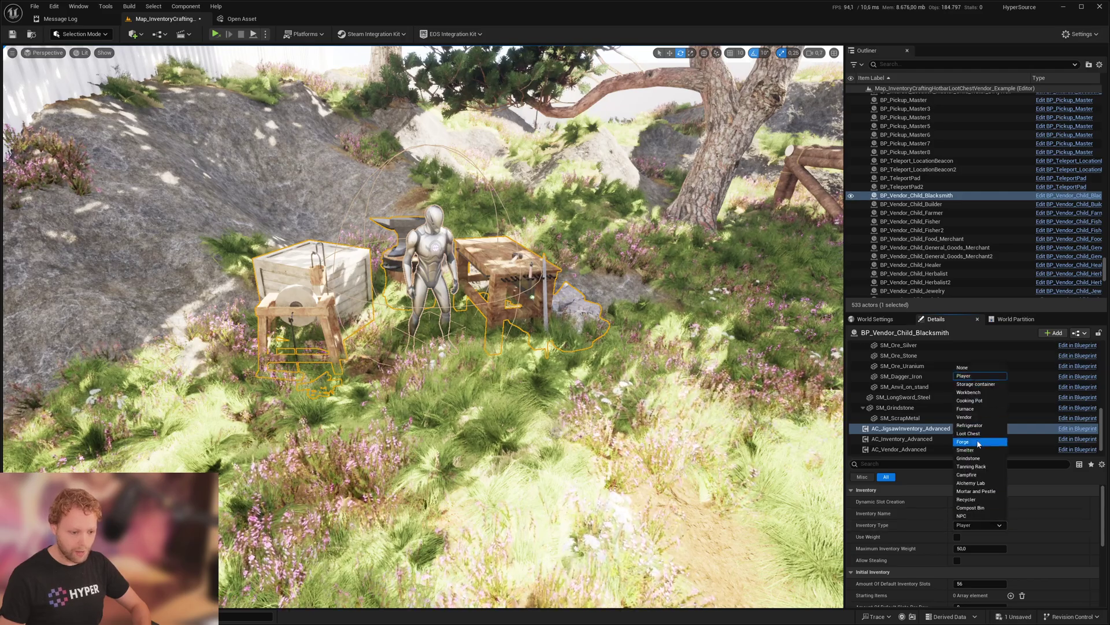
left_click(964, 417)
left_click(992, 514)
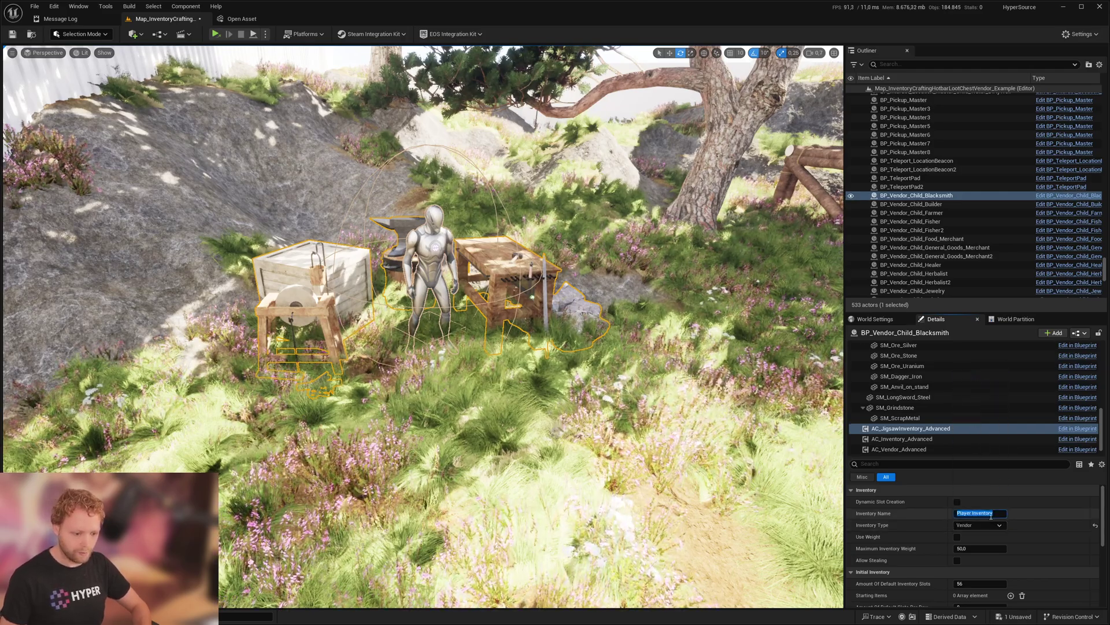
type("Vendor")
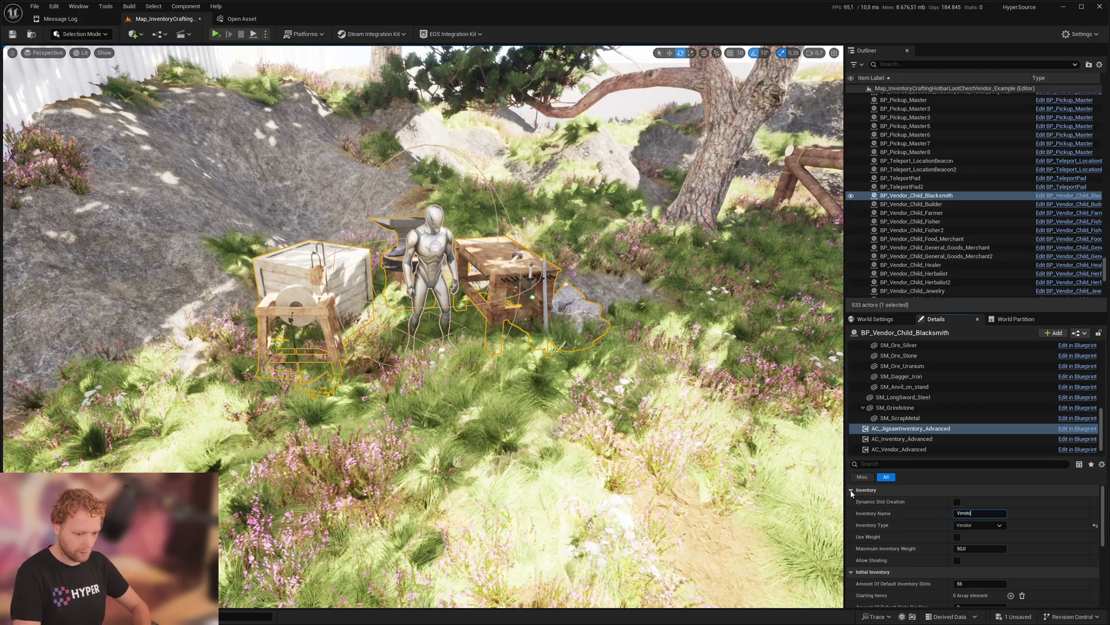
right_click(618, 560)
left_click(622, 548)
- Play, trade with the Blacksmith, and buy Coal Ore into the player inventory
key("alt+p")
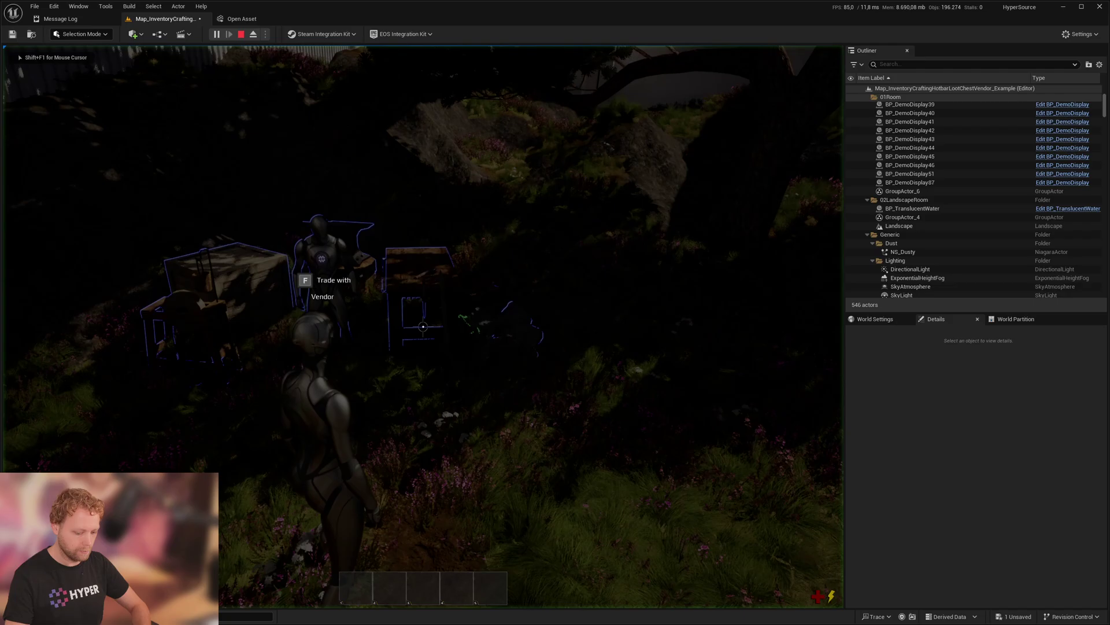
key("e")
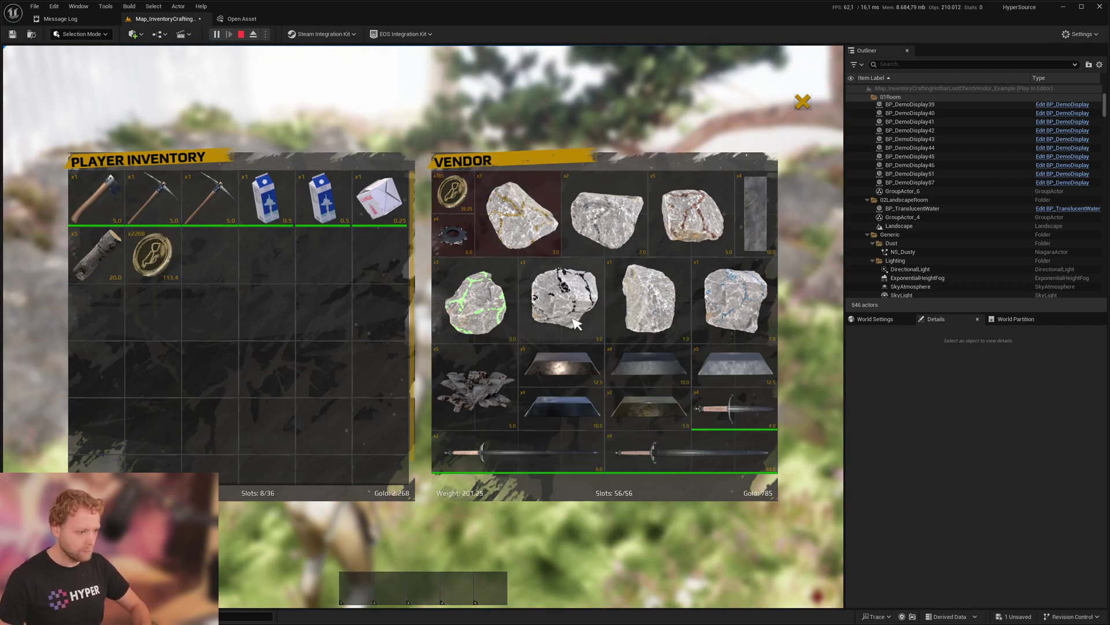
left_click_drag(564, 299, 317, 317)
left_click(373, 407)
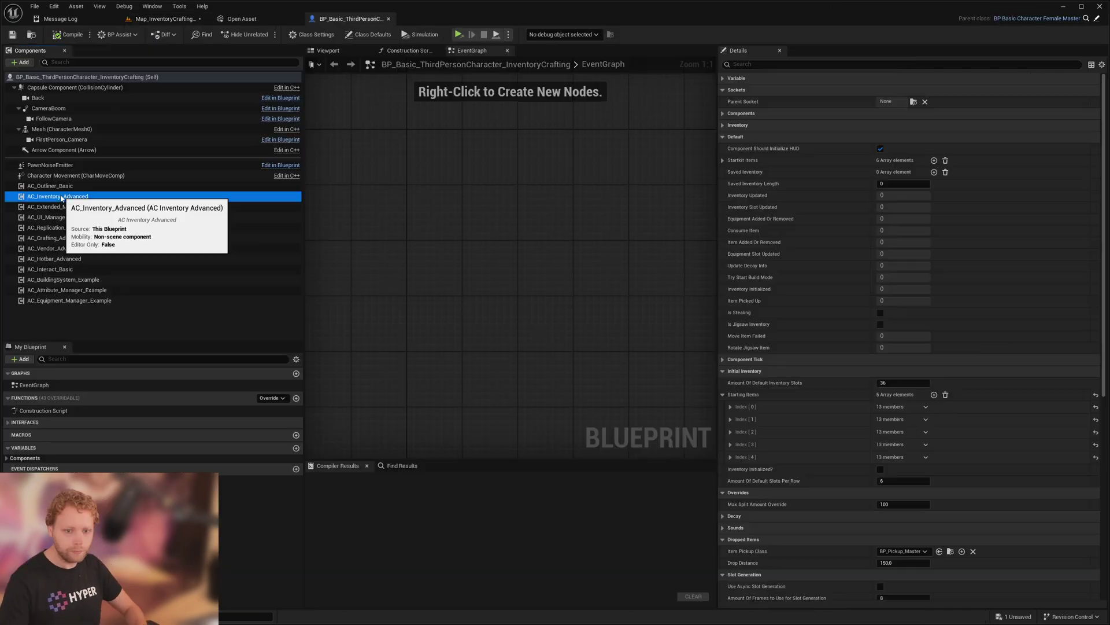
- Add an AC_JigsawInventory_Advanced component to the third-person character blueprint
left_click(23, 64)
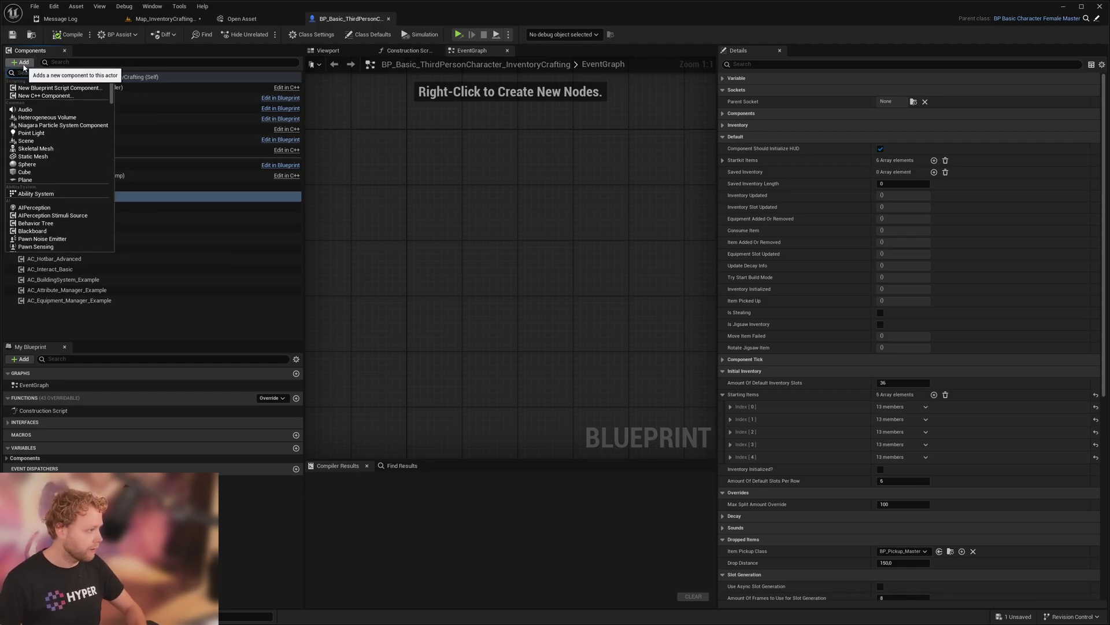
type("jigsaw")
left_click(52, 90)
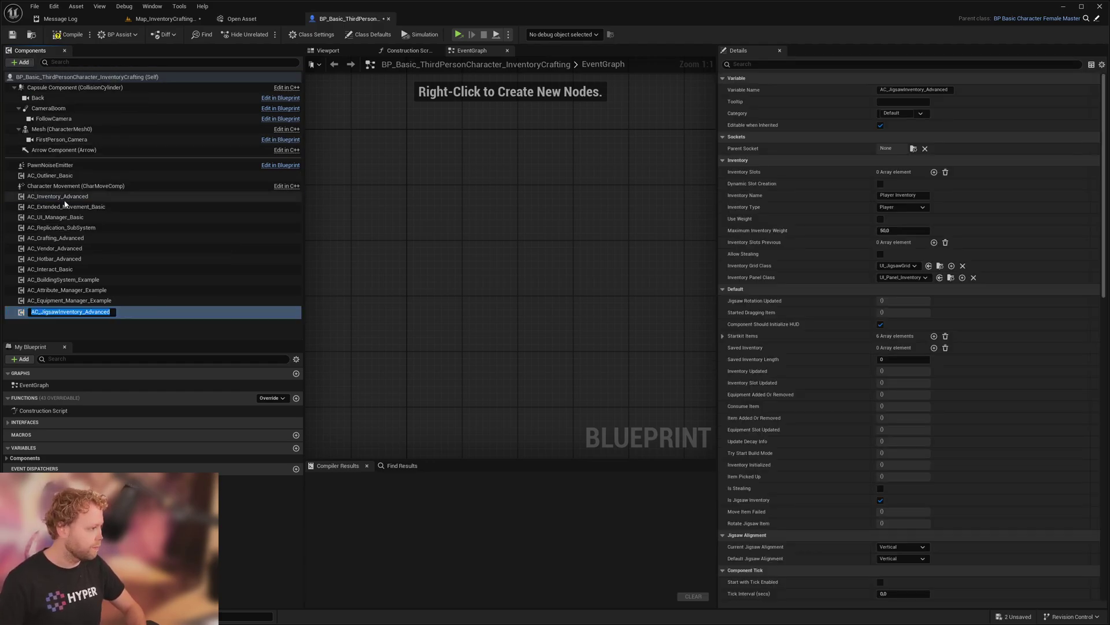
left_click(59, 197)
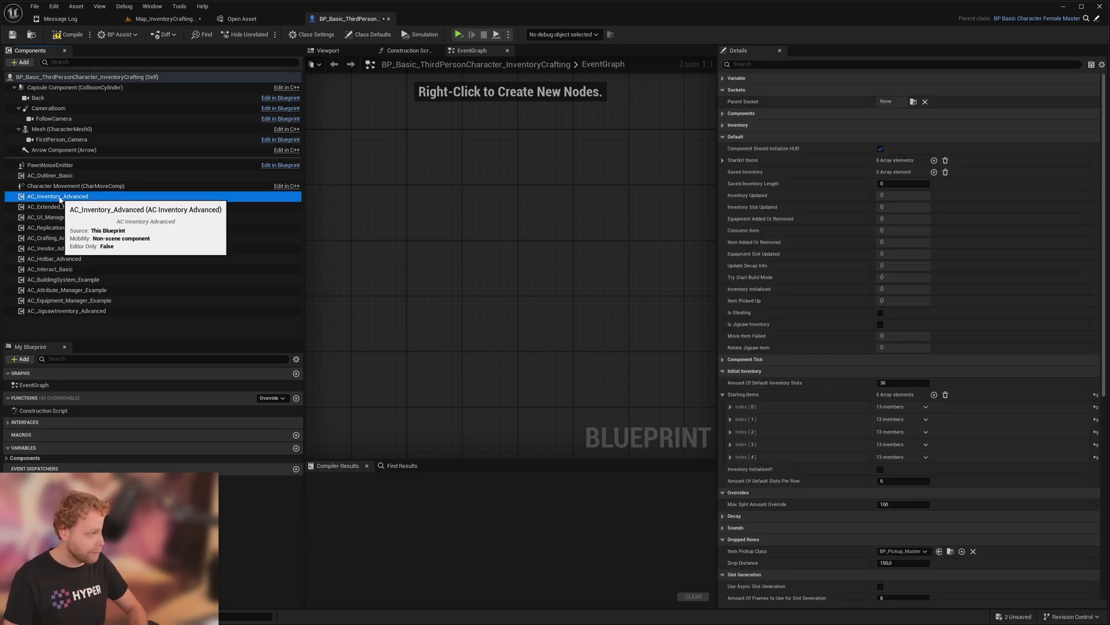
- Compare the jigsaw component's Details with those of AC_Inventory_Advanced
left_click(54, 310)
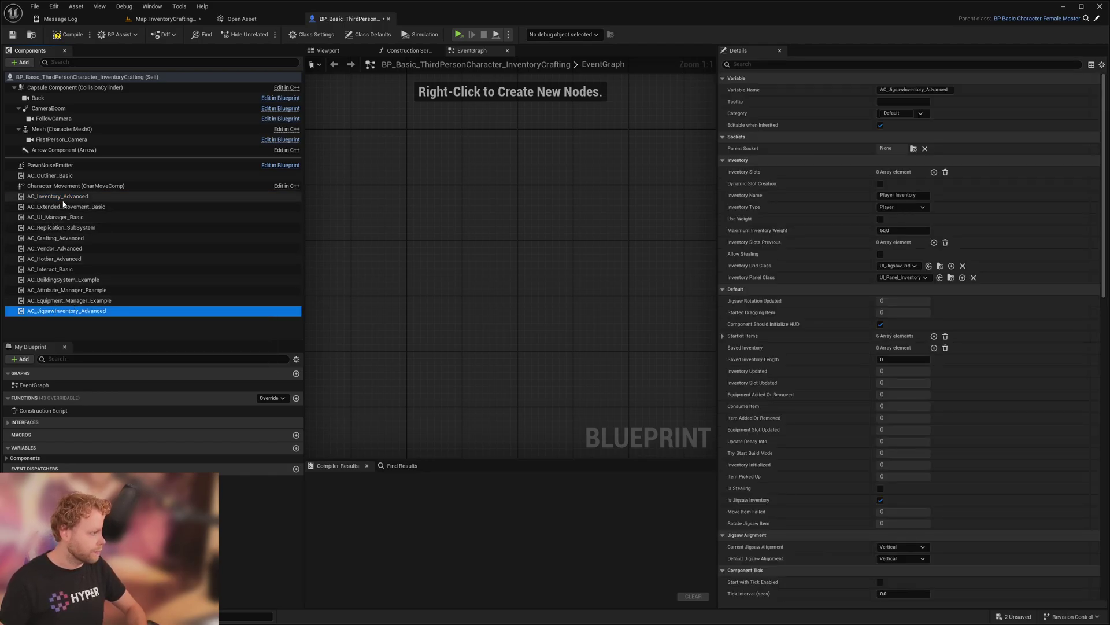
left_click(61, 197)
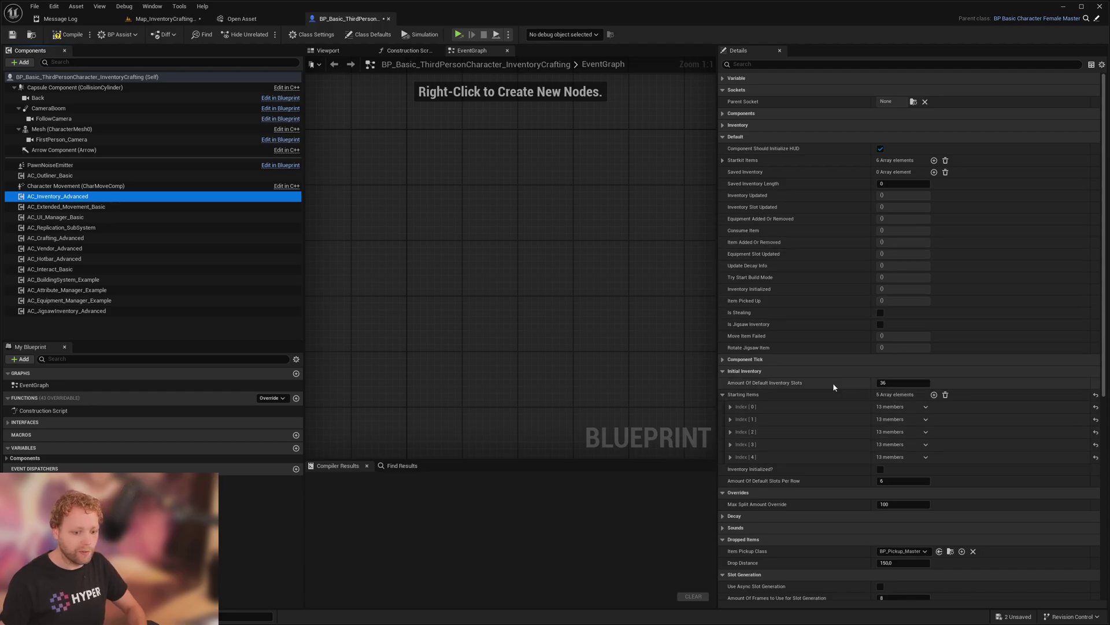
left_click(54, 310)
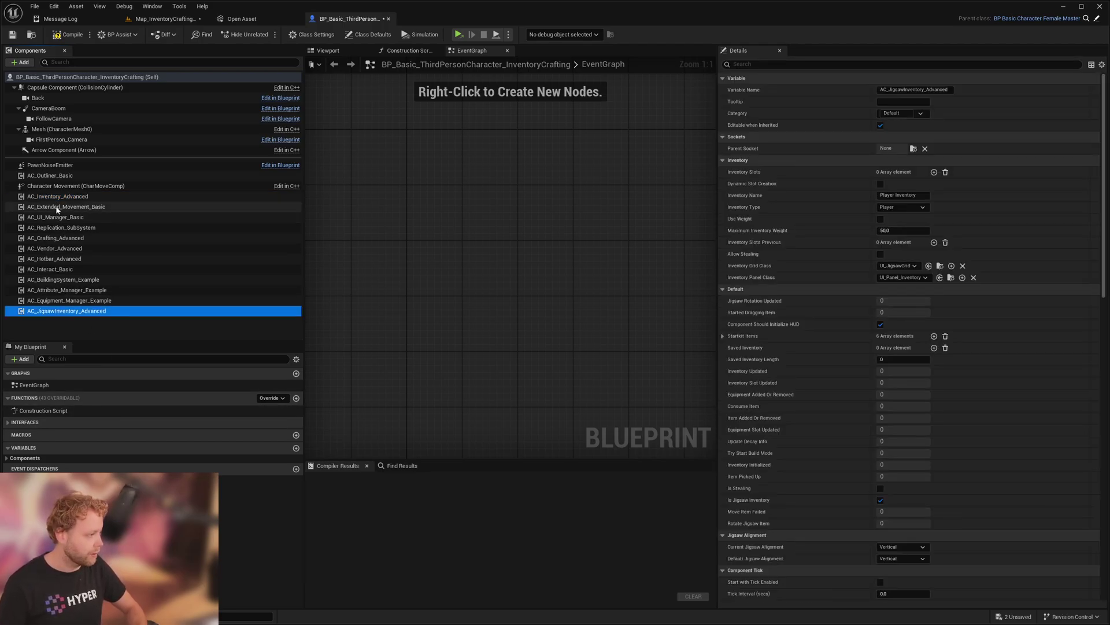
left_click(59, 198)
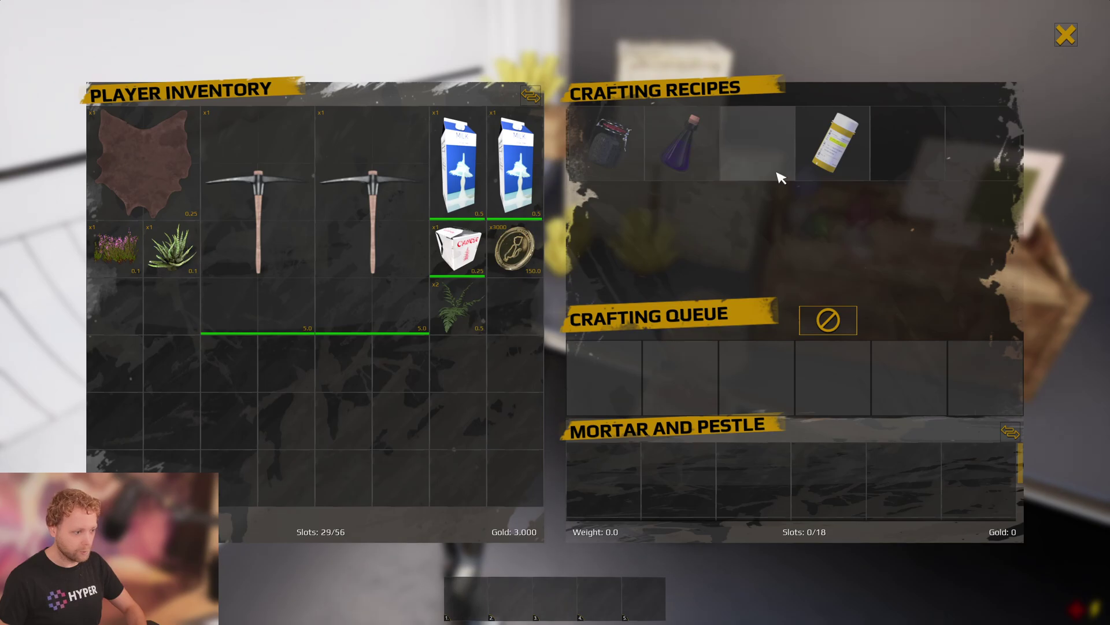
- Put the fern into the Mortar and Pestle, then filter a vendor's stock to consumables and back to All
mouse_move(456, 304)
left_mouse_down()
mouse_move(707, 492)
mouse_move(492, 417)
left_mouse_up()
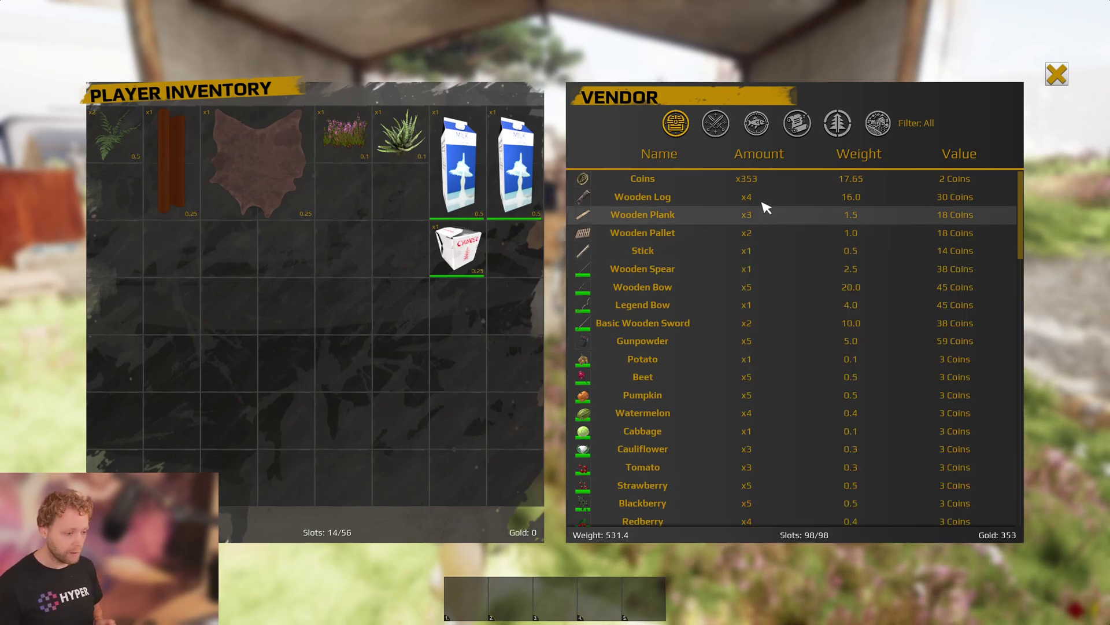
left_click(716, 122)
left_click(667, 129)
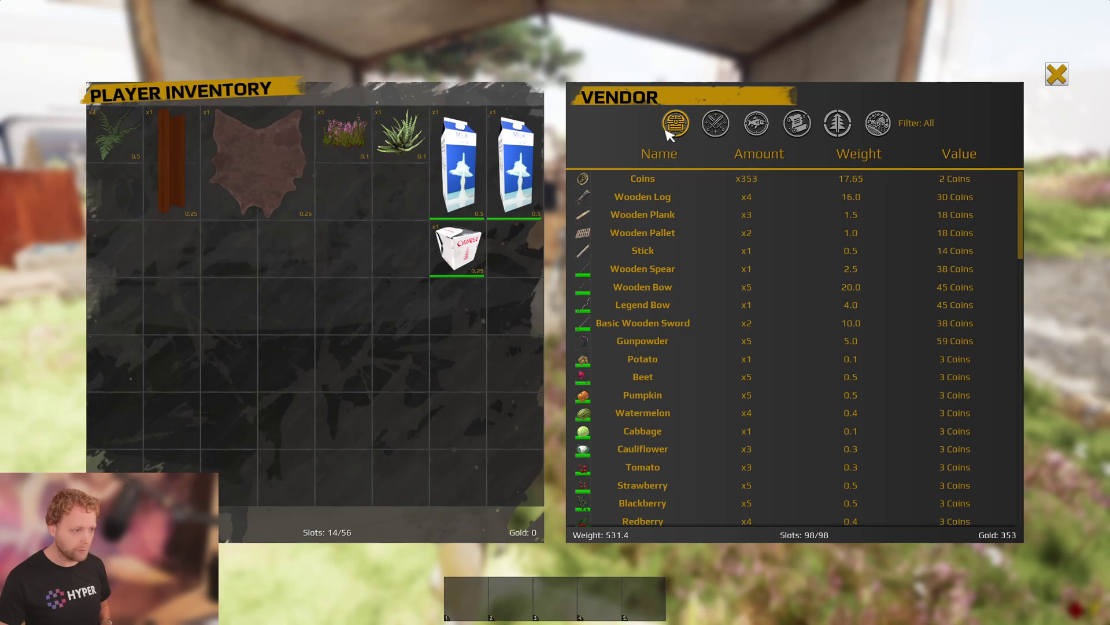